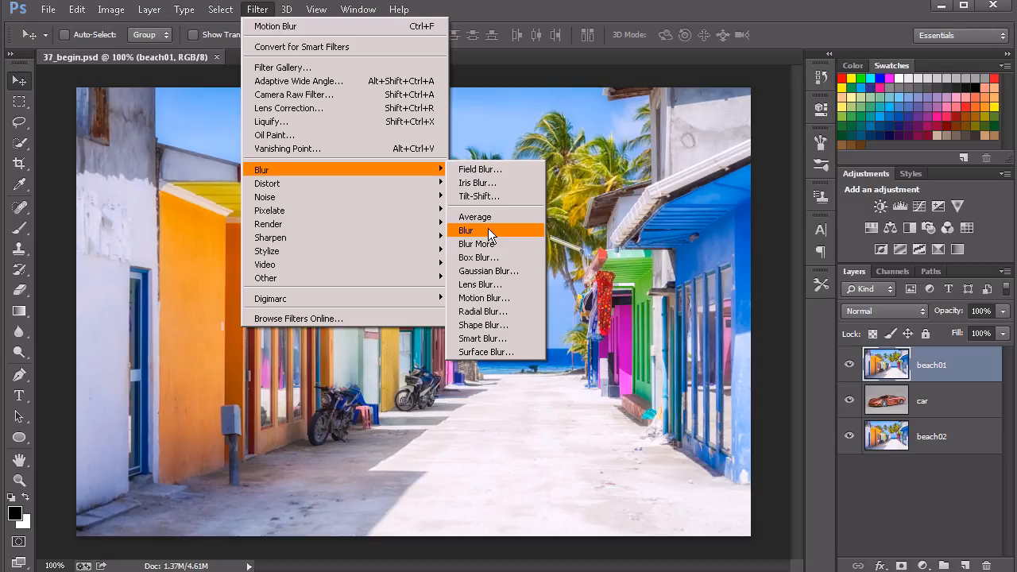
Open the Gaussian Blur filter for the beach01 layer and compare the motorcycles and buildings with the preview off and on
click(479, 271)
drag(511, 252, 664, 199)
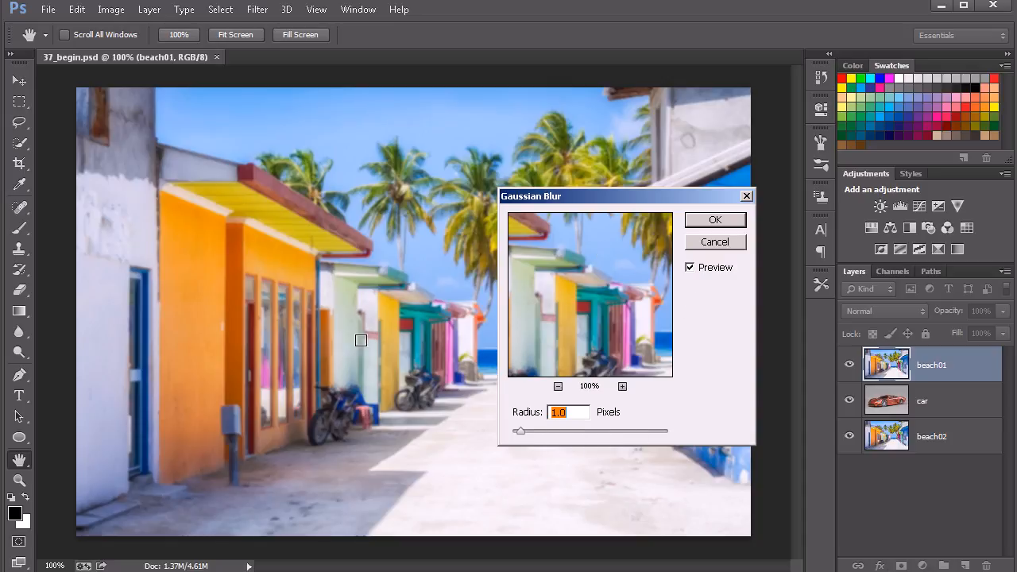
drag(577, 304, 616, 298)
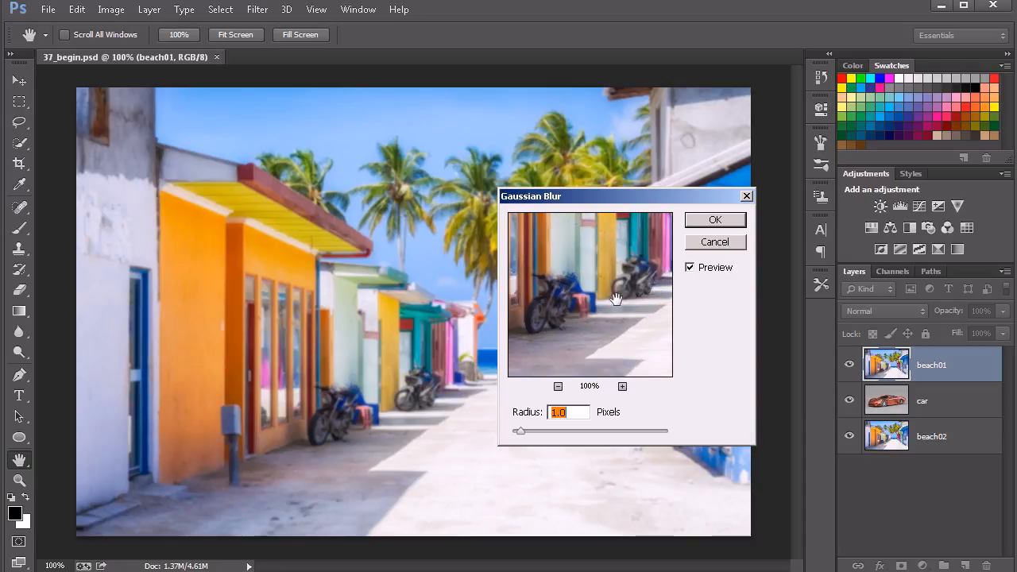
click(689, 268)
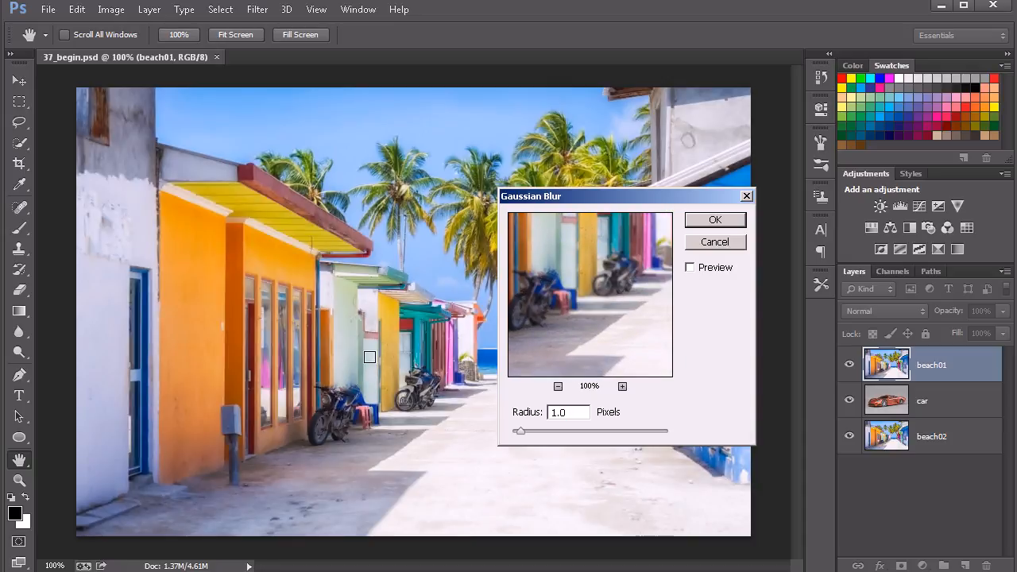
click(690, 269)
drag(586, 314, 528, 337)
drag(583, 200, 569, 219)
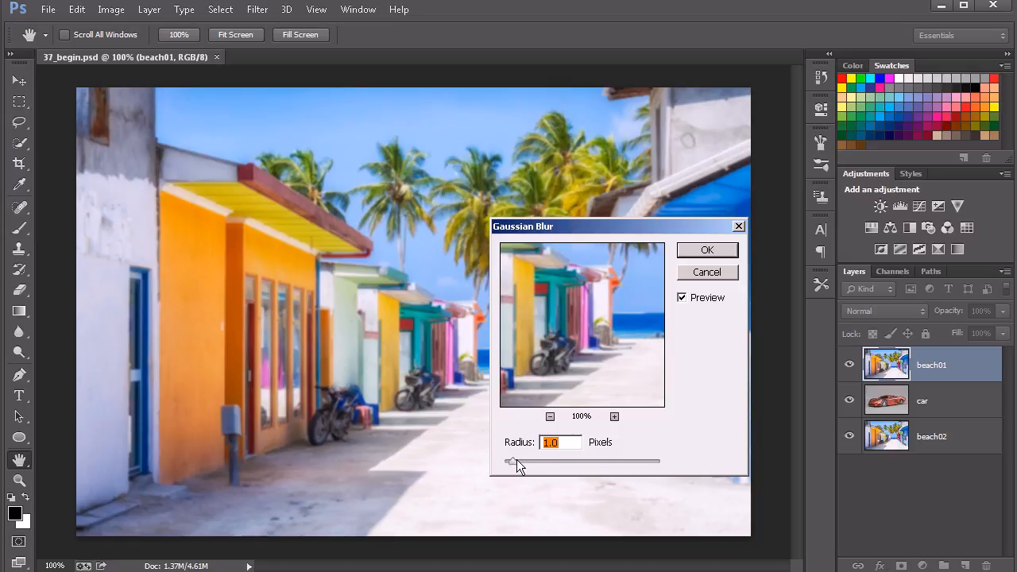
Apply the Gaussian Blur to the beach01 layer with a radius of 2.3 pixels
drag(513, 460, 542, 462)
drag(567, 227, 537, 218)
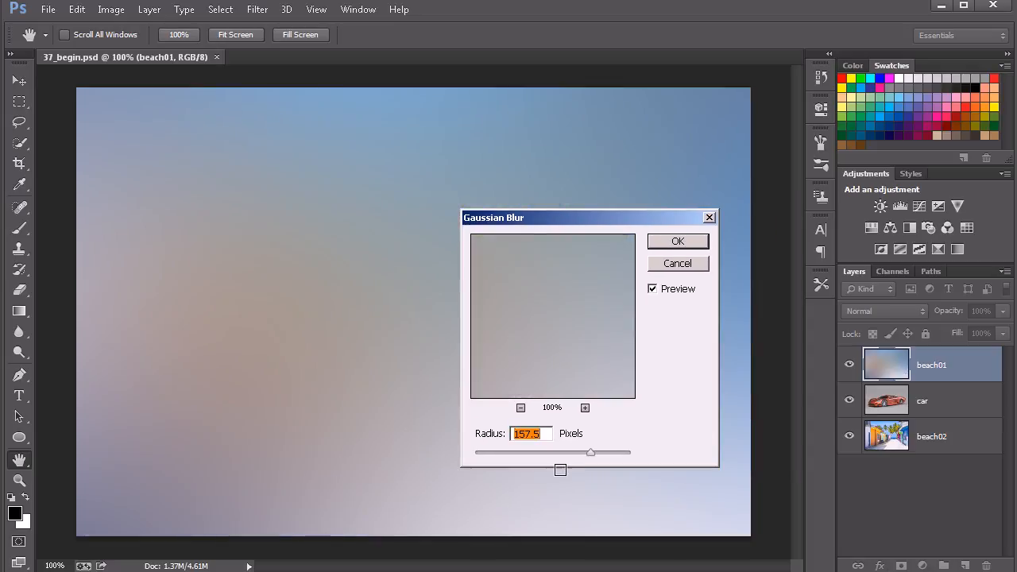
drag(601, 220, 598, 136)
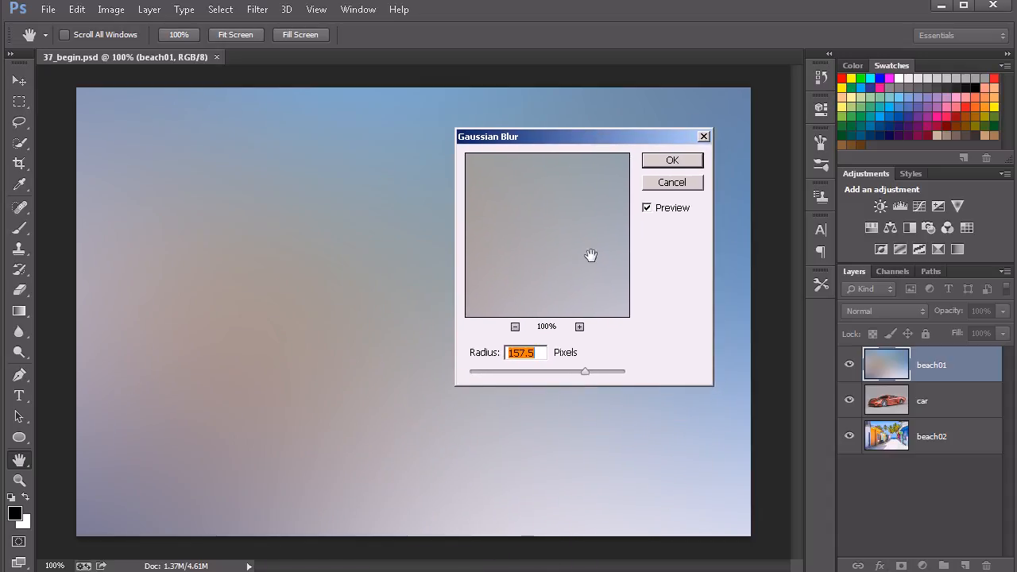
drag(585, 372, 489, 368)
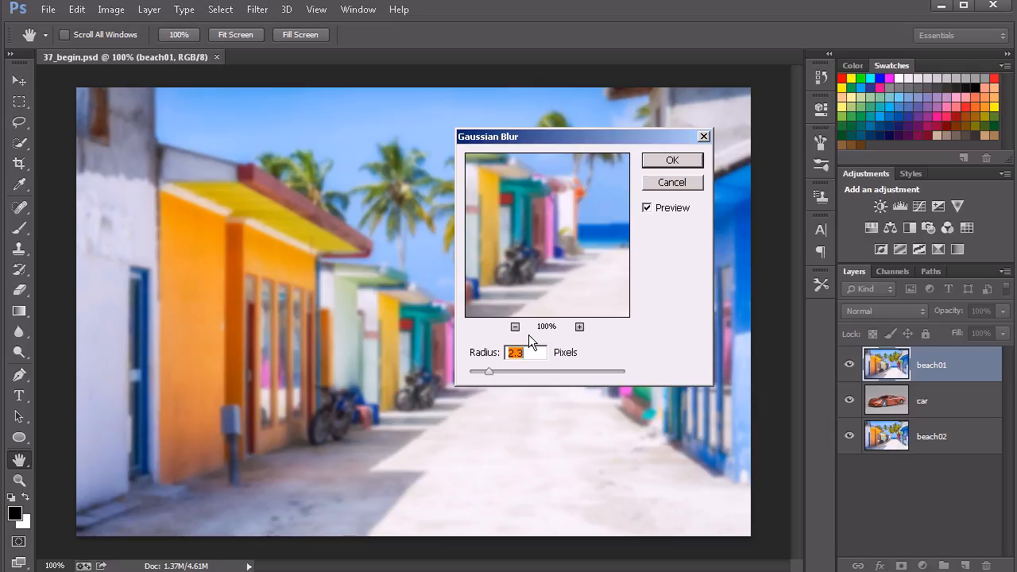
click(667, 163)
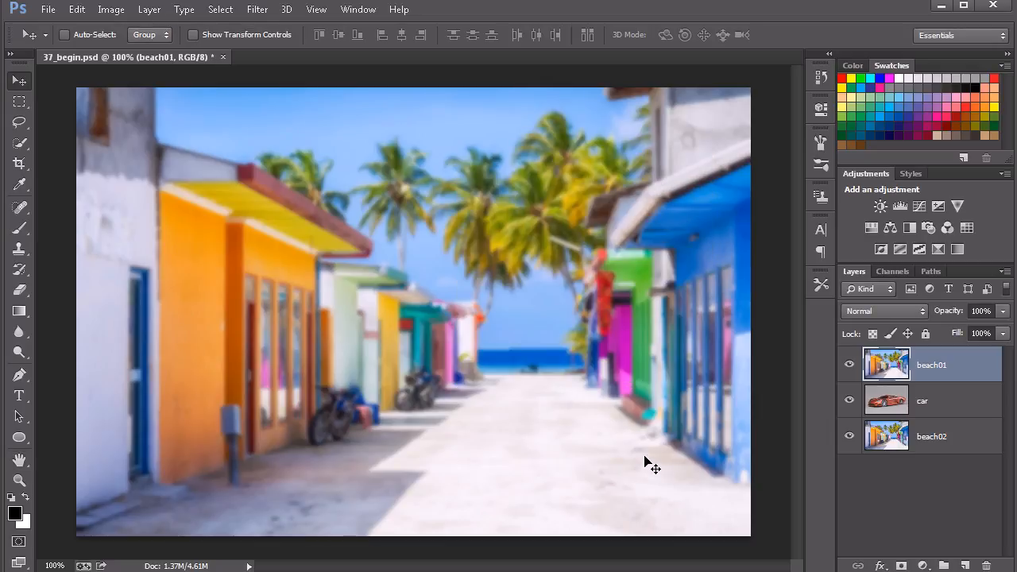
Undo the Gaussian Blur on the beach01 layer
key(ctrl+z)
key(ctrl+z)
key(ctrl+z)
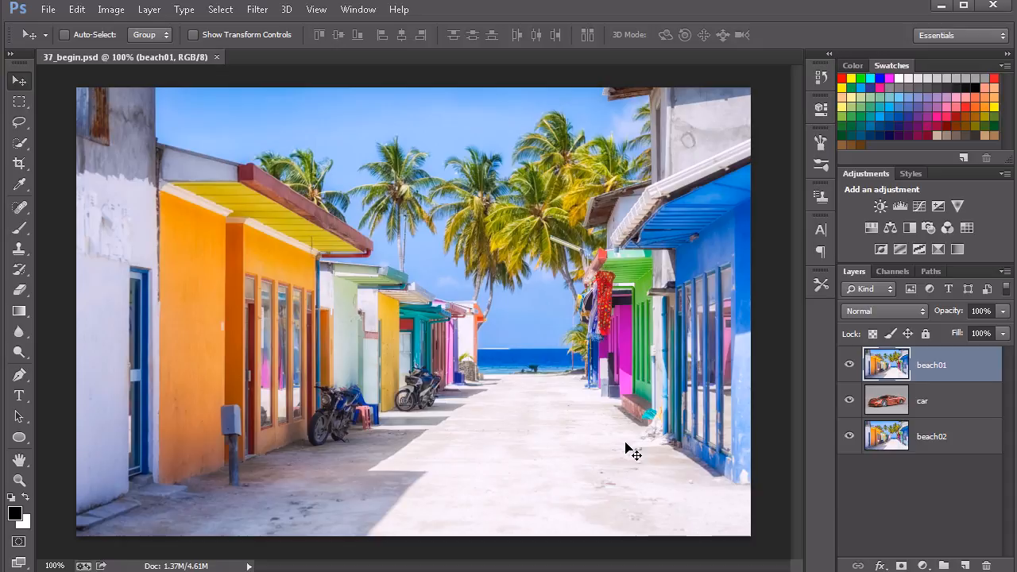
Hide the beach01 layer and convert the car layer to a Smart Object
click(848, 364)
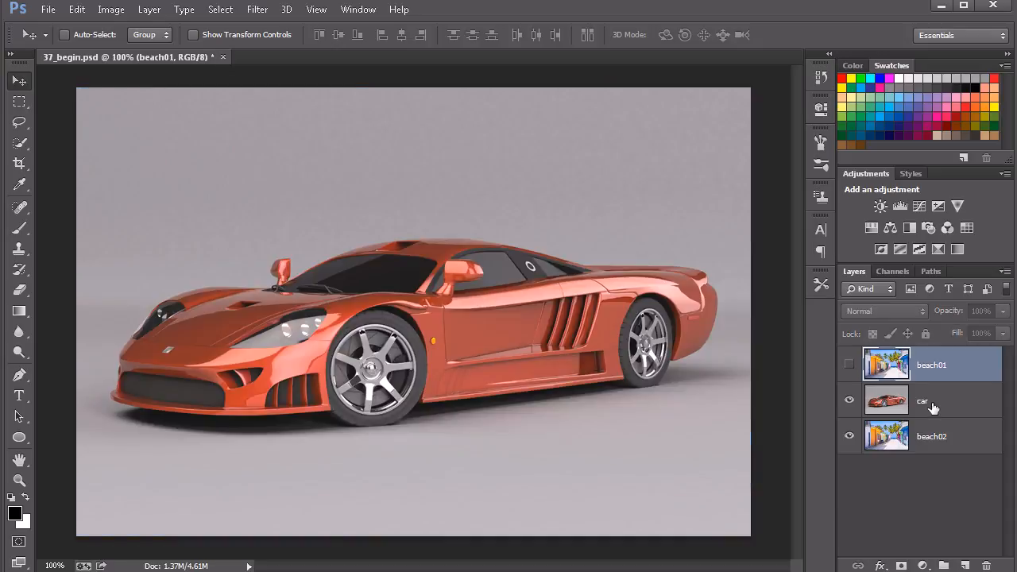
click(932, 408)
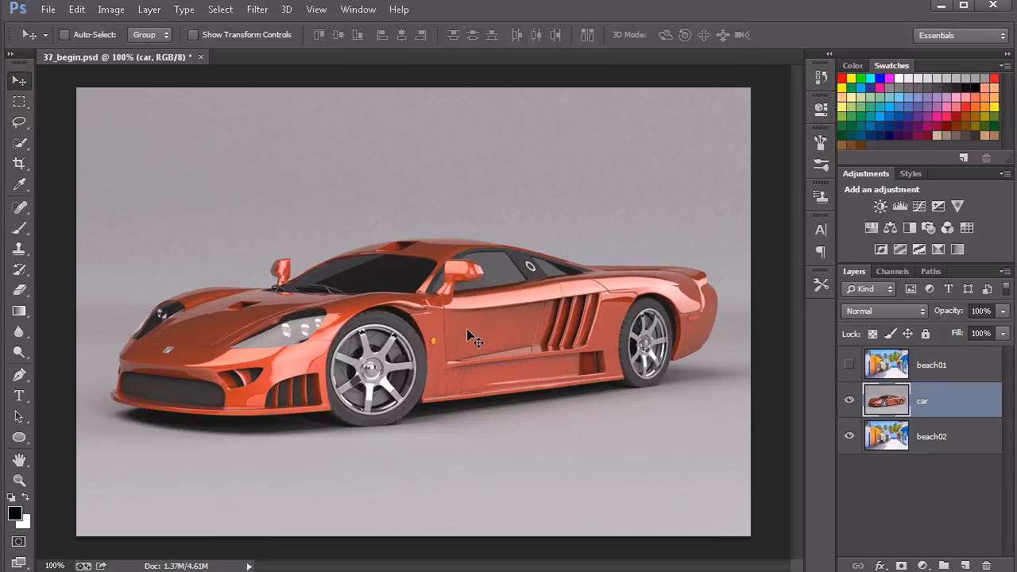
right_click(920, 394)
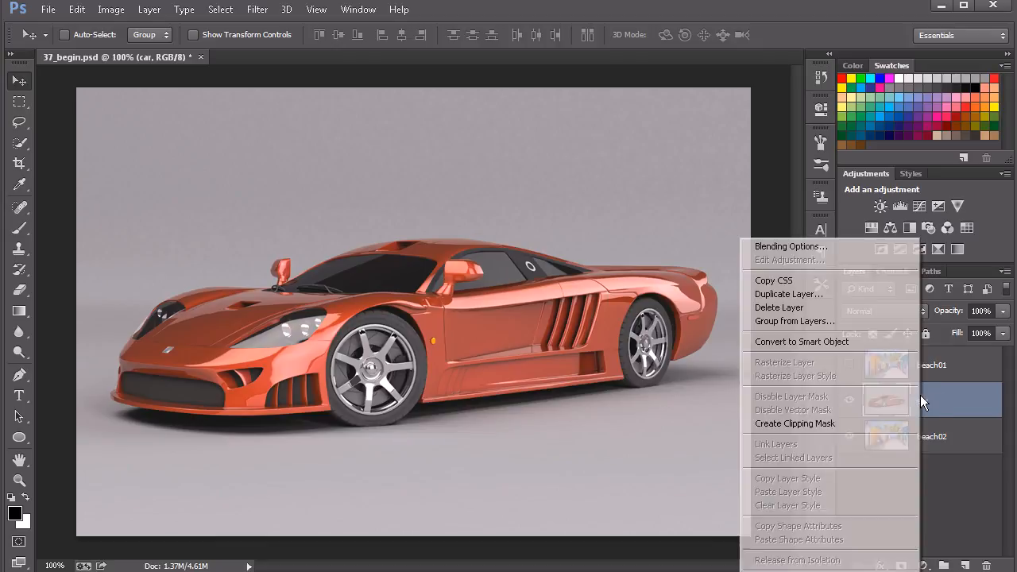
click(799, 344)
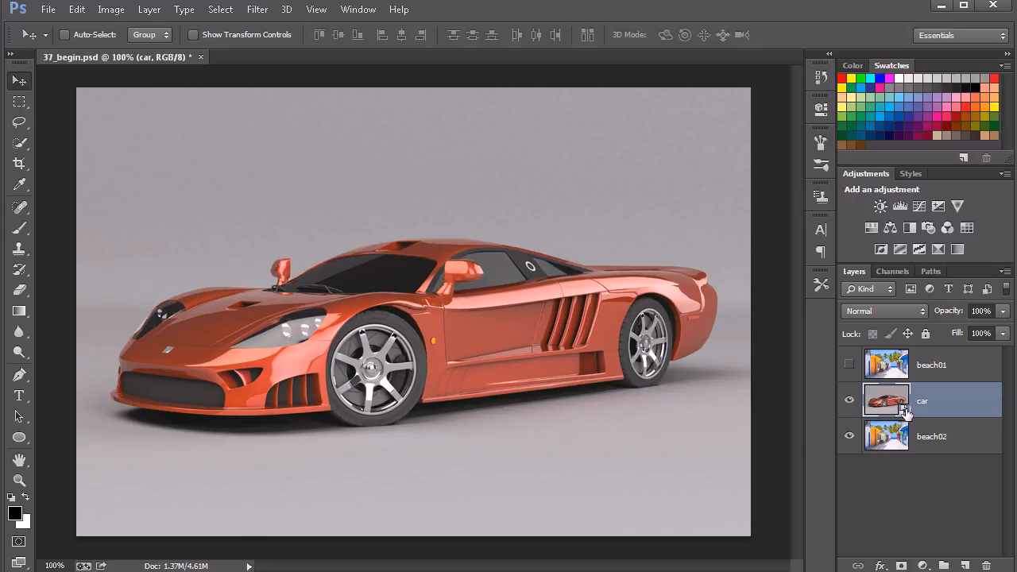
View the contents of the car Smart Object in its own document and close it without changes
double_click(903, 408)
click(619, 405)
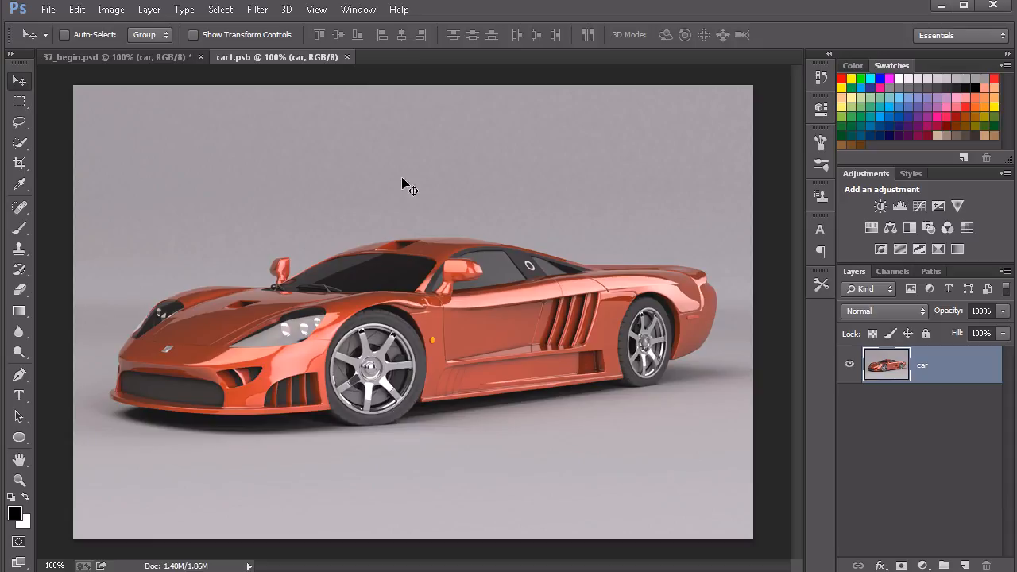
click(347, 57)
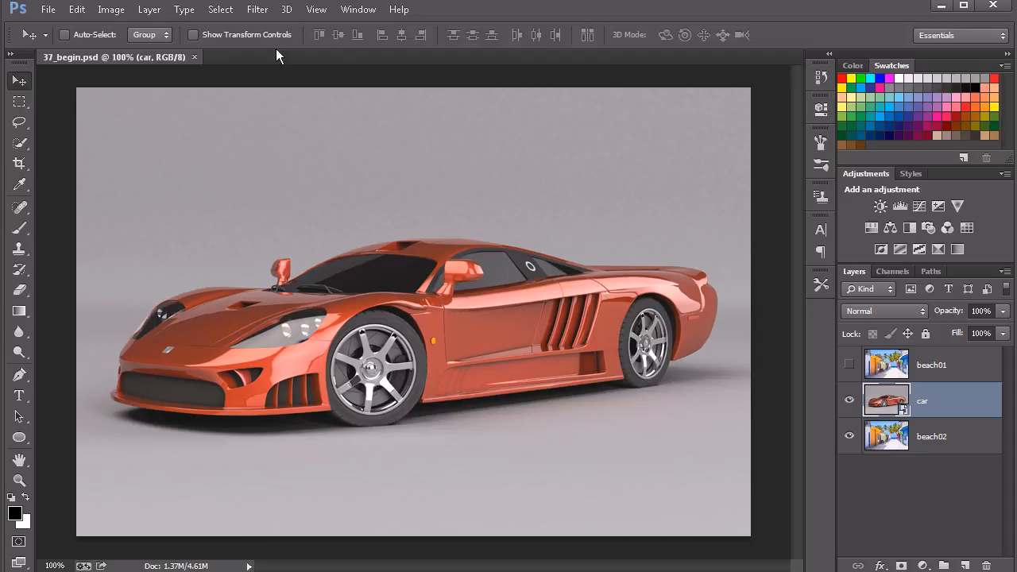
Start the Motion Blur filter on the car Smart Object and compare the front wheel with the preview off and on
click(257, 8)
mouse_move(373, 168)
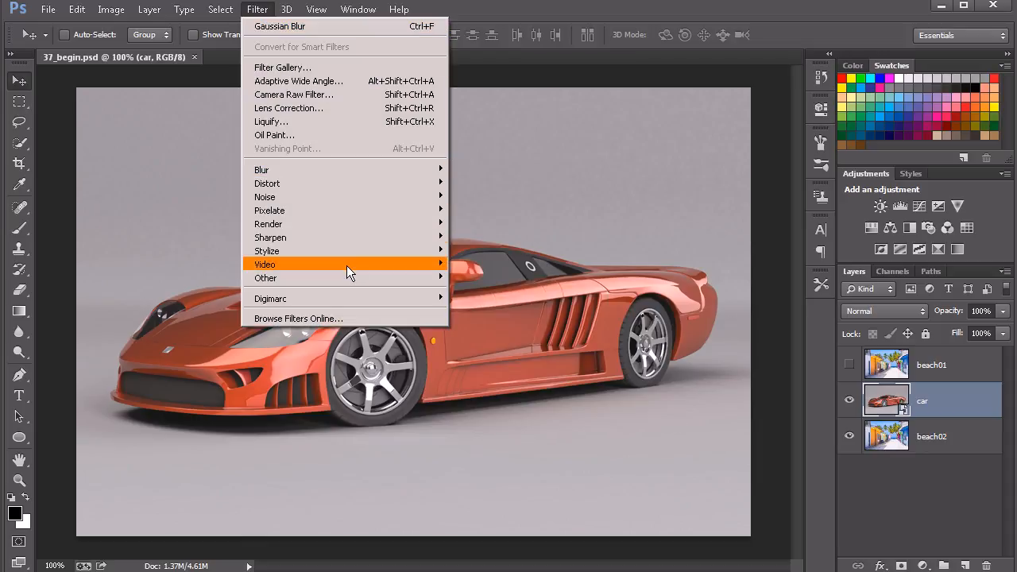
mouse_move(360, 224)
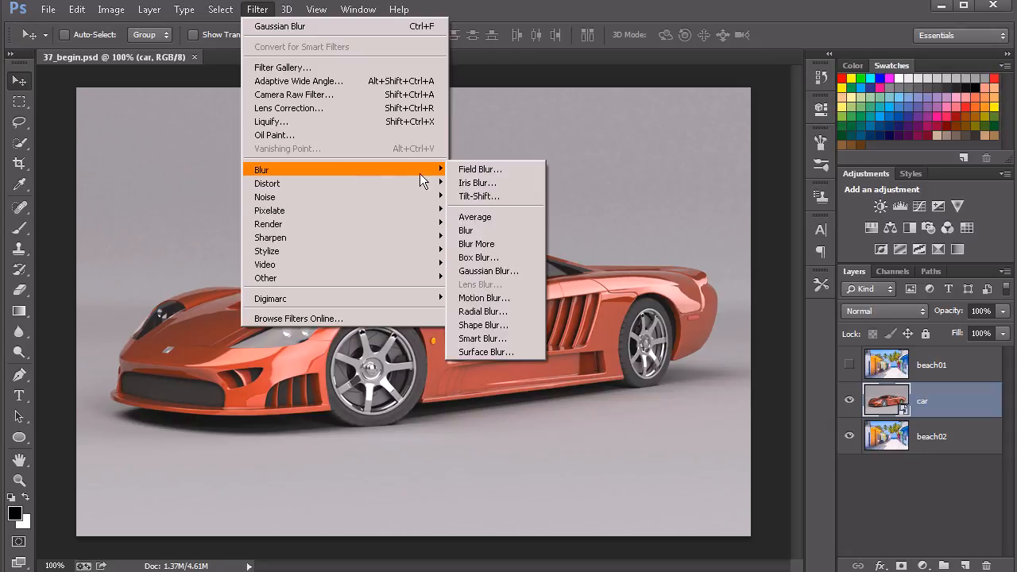
click(492, 299)
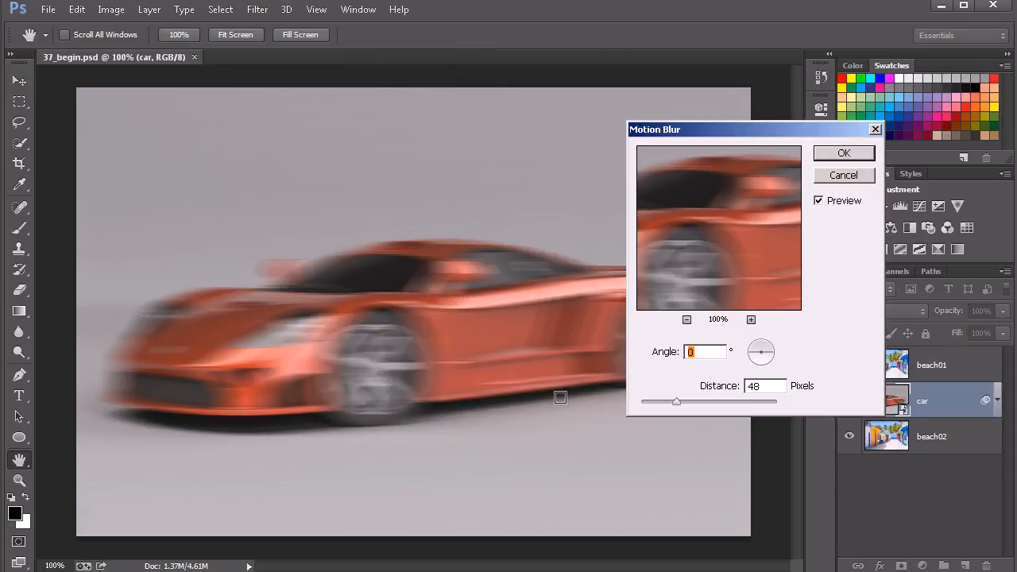
drag(730, 136, 656, 173)
mouse_move(626, 293)
mouse_down()
mouse_move(662, 292)
mouse_move(675, 264)
mouse_move(649, 258)
mouse_move(666, 281)
mouse_move(637, 291)
mouse_up()
click(653, 273)
click(665, 283)
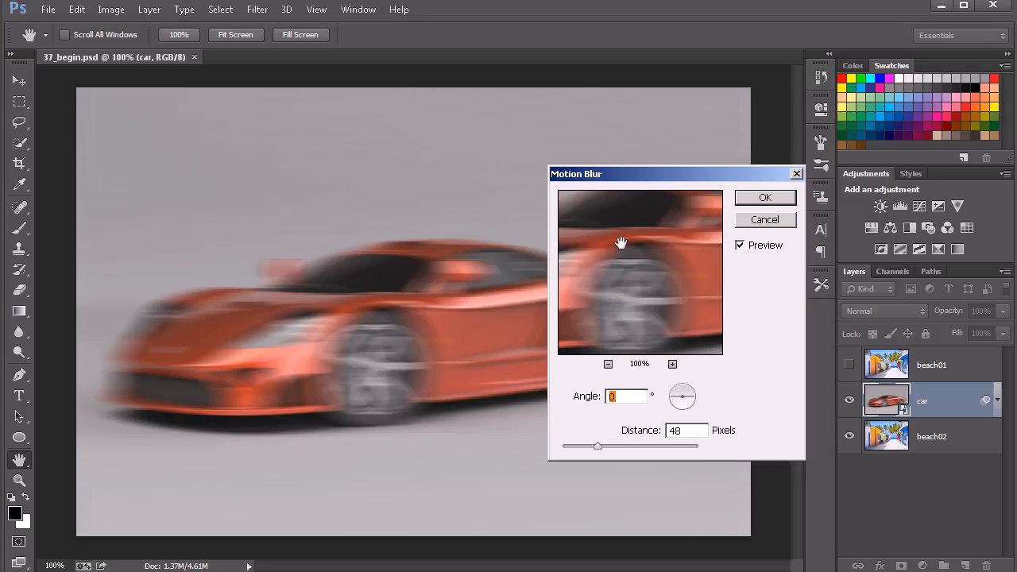
click(739, 246)
click(741, 246)
Try a vertical Motion Blur angle of 90° on the car and return the angle to 0°
drag(691, 397, 682, 390)
drag(686, 397, 680, 401)
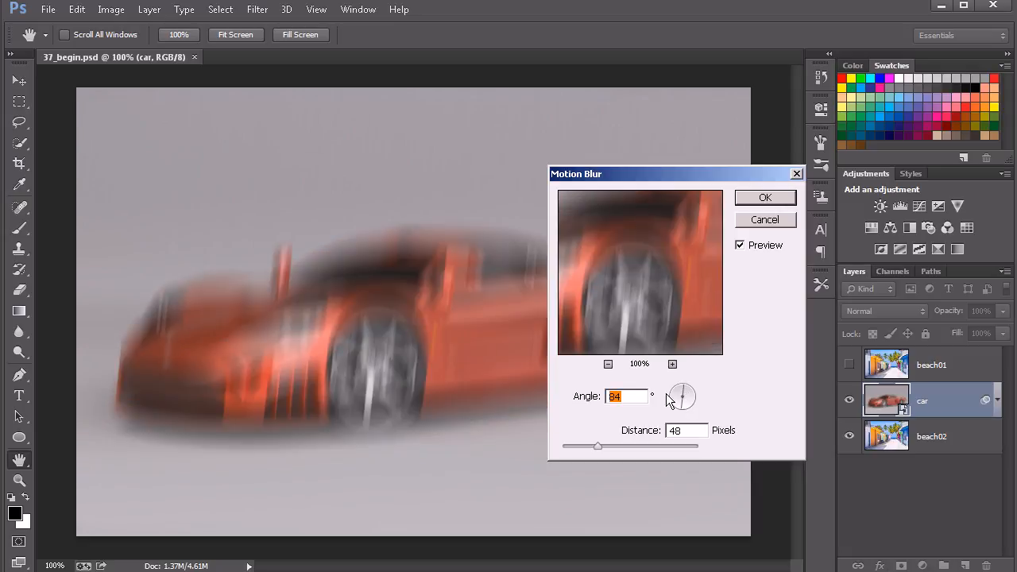
text(90)
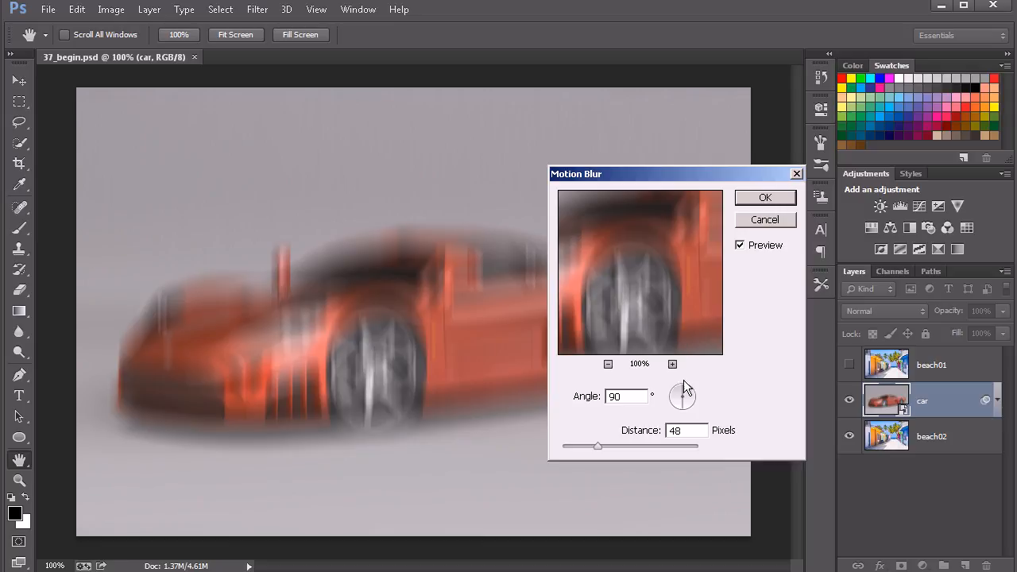
mouse_move(681, 394)
mouse_down()
mouse_move(686, 386)
mouse_move(697, 395)
mouse_up()
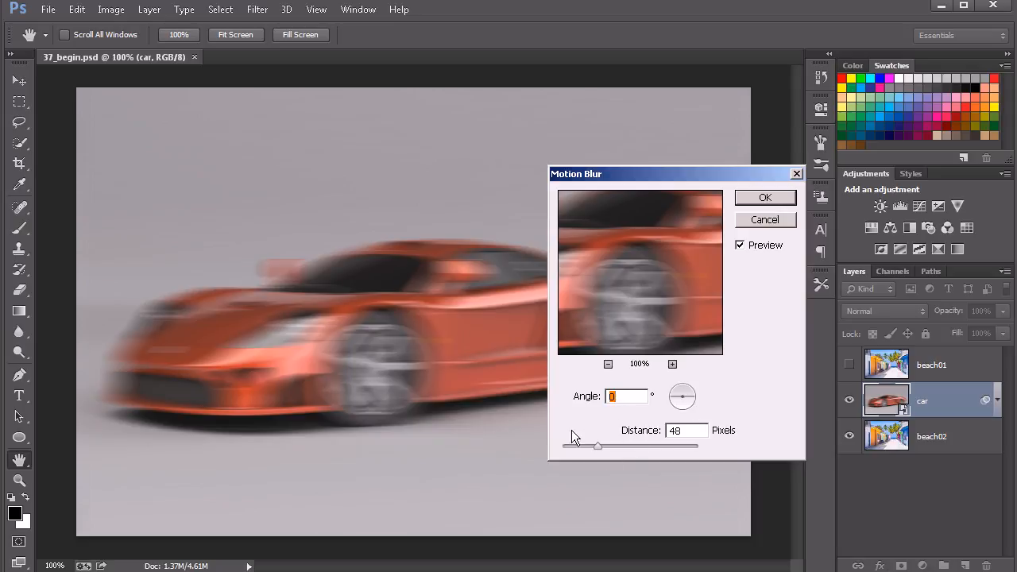
Set the Motion Blur distance to 65 pixels and apply the filter to the car Smart Object
drag(598, 446, 571, 447)
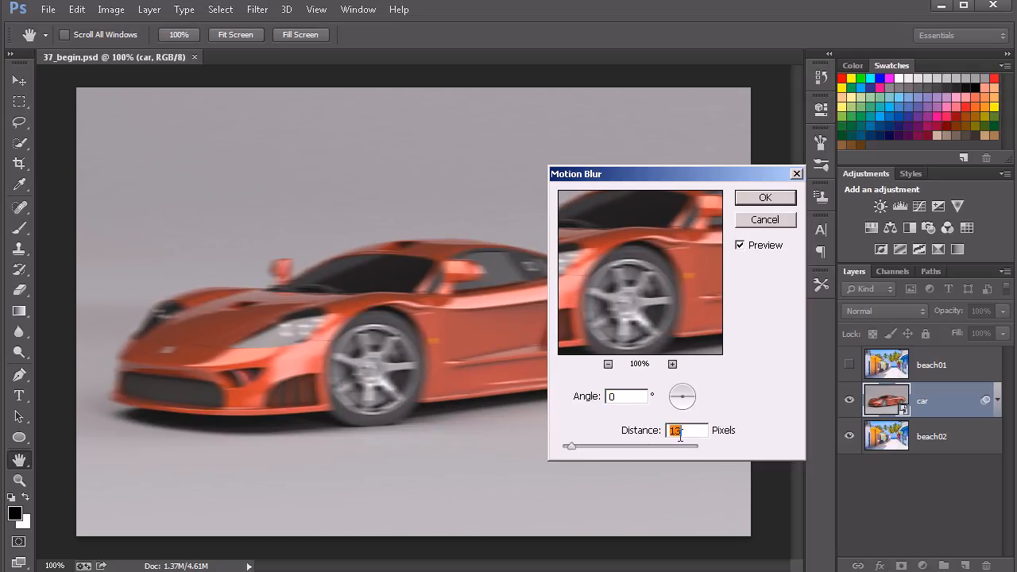
drag(621, 177, 743, 197)
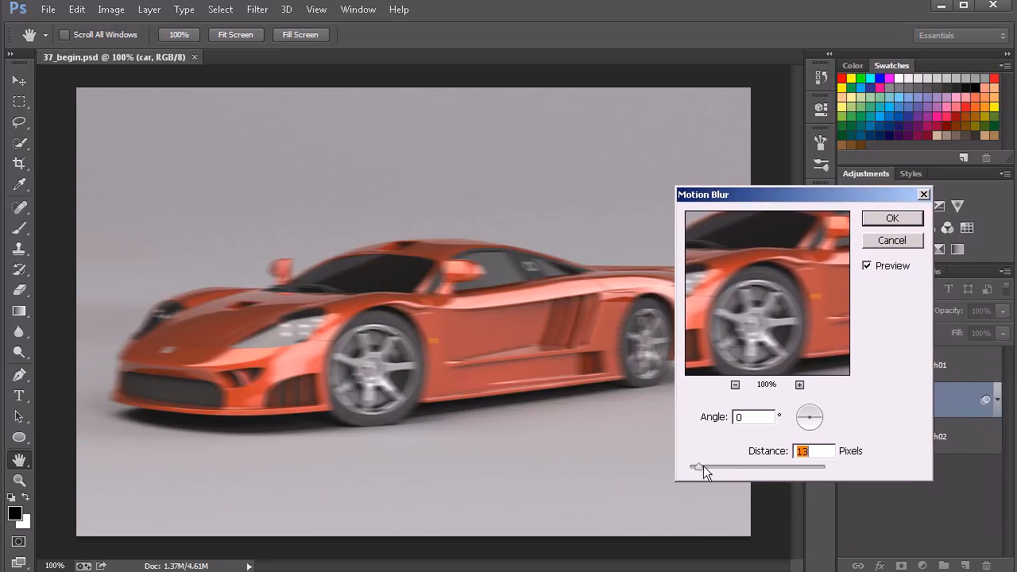
drag(698, 466, 714, 467)
drag(724, 193, 792, 194)
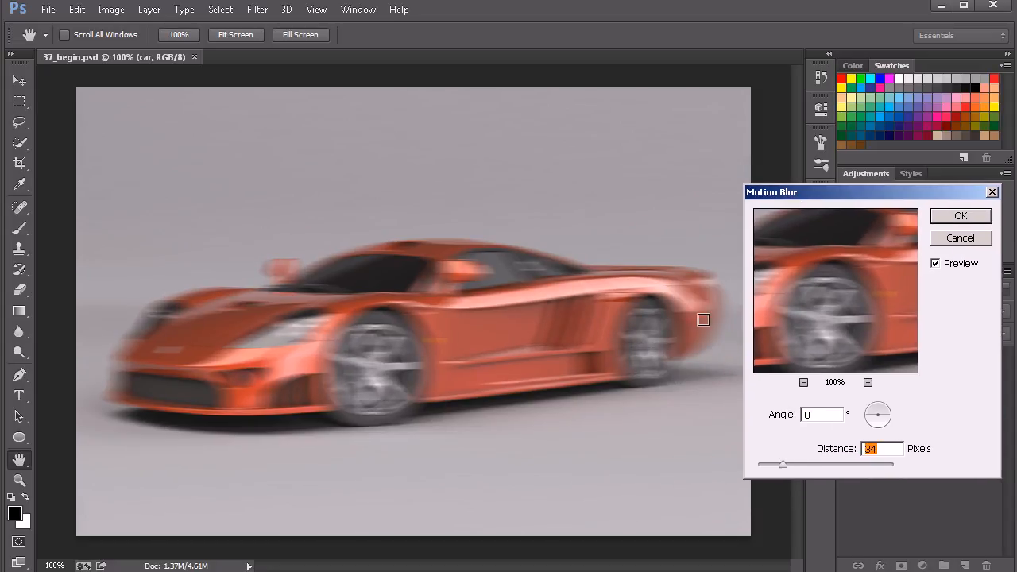
drag(785, 465, 797, 462)
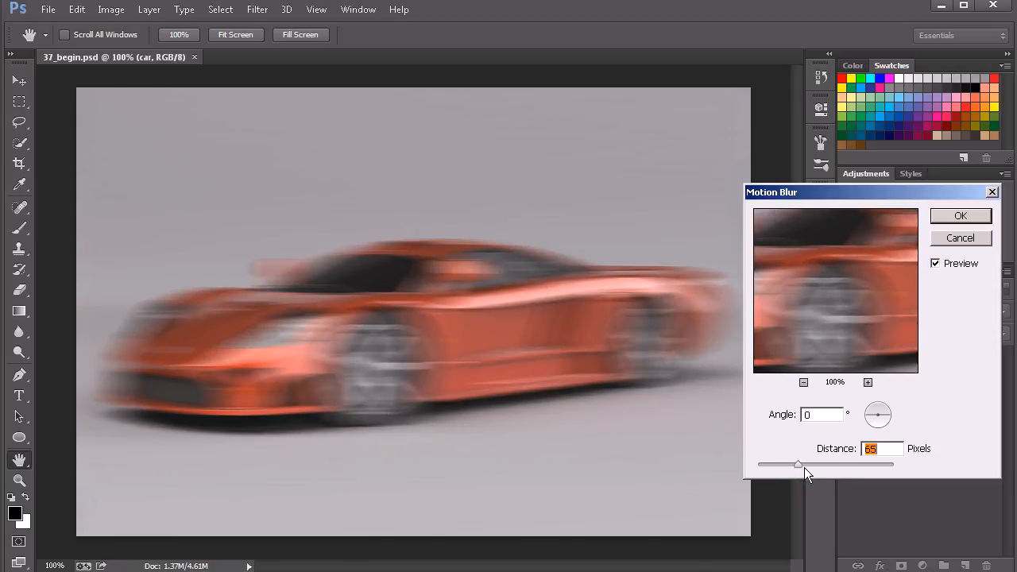
drag(876, 195, 594, 192)
click(677, 212)
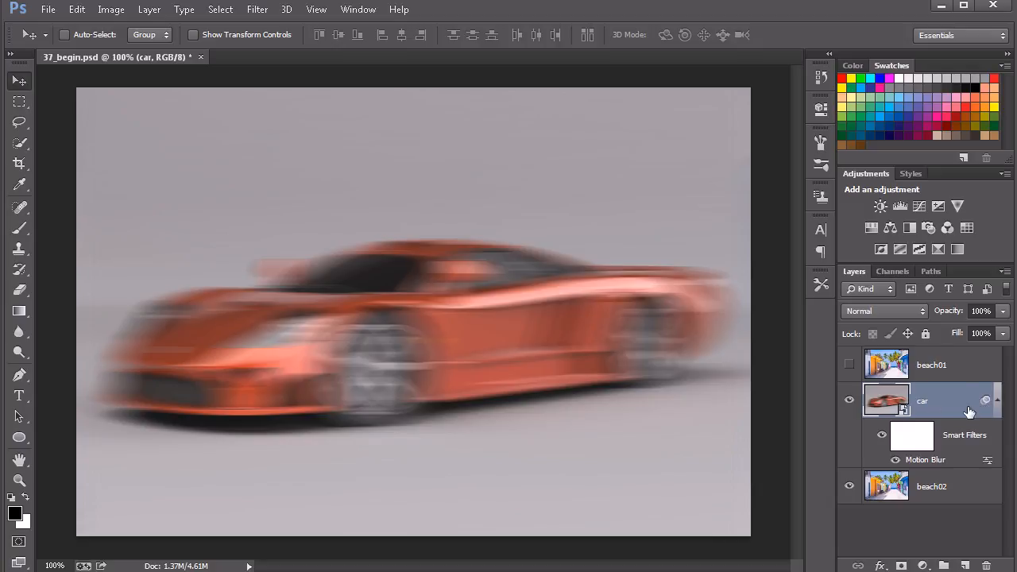
Compare the car with and without the blur by toggling the visibility of all Smart Filters and of Motion Blur alone
click(913, 439)
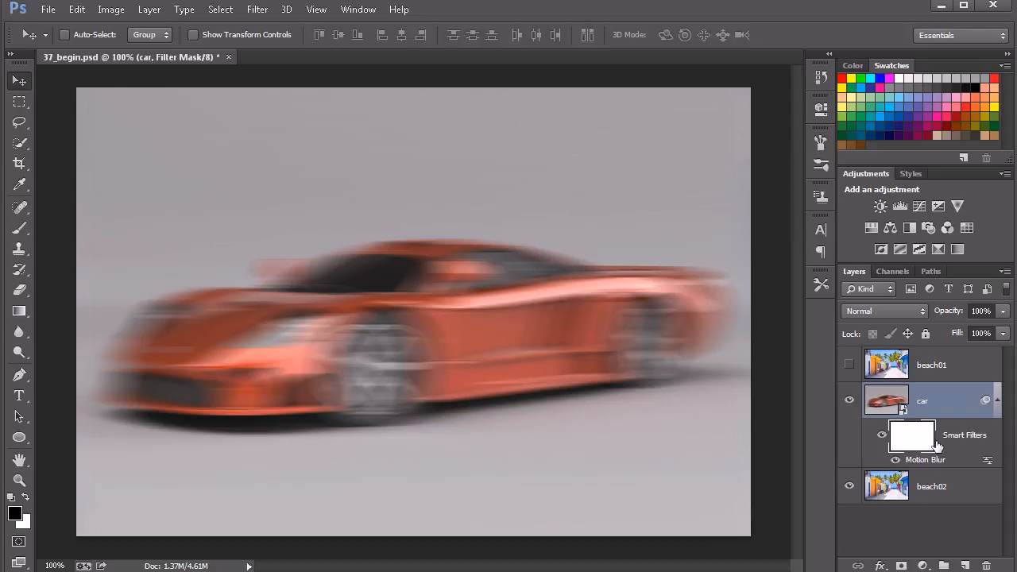
click(881, 439)
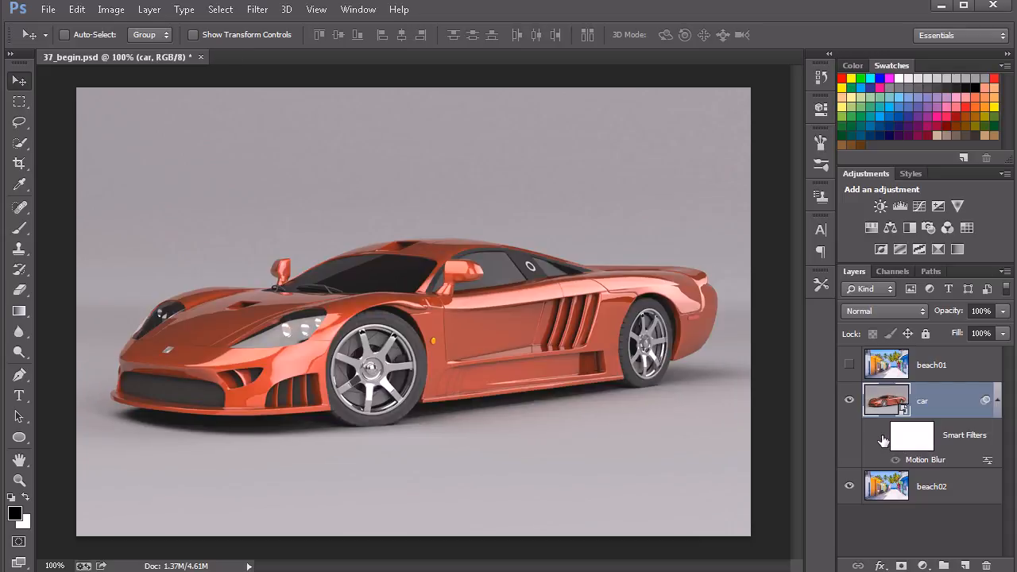
click(883, 439)
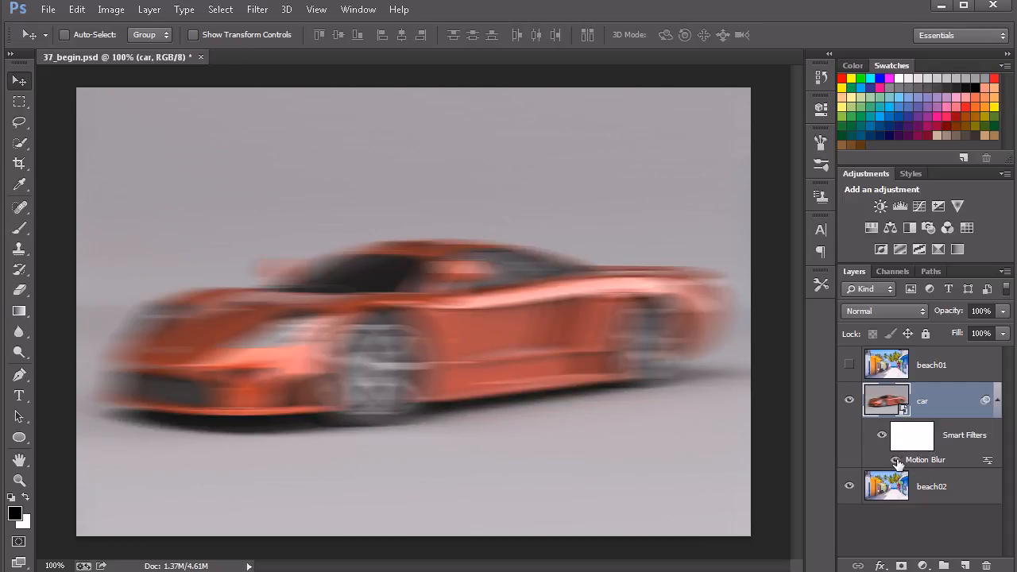
click(895, 459)
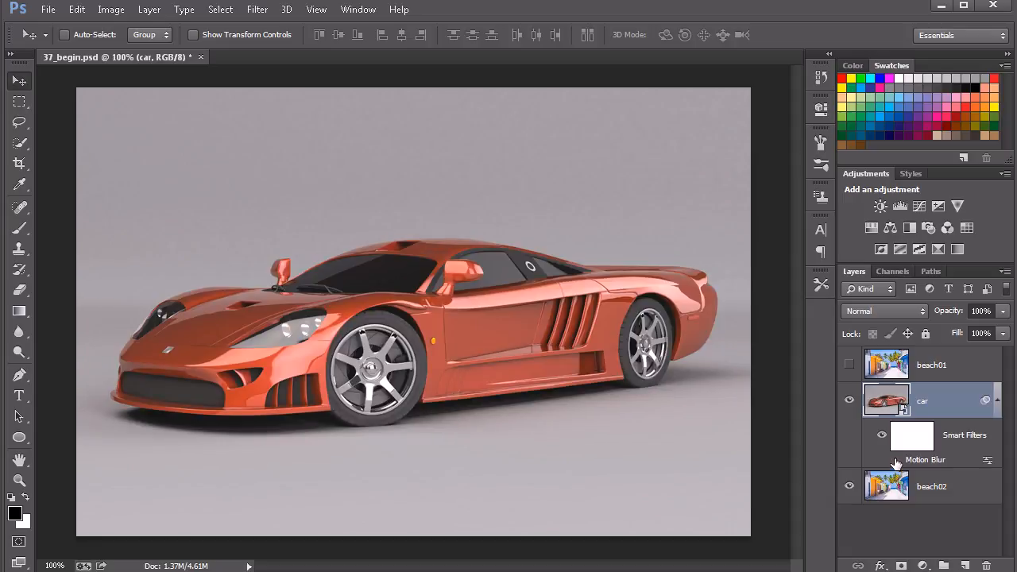
click(895, 460)
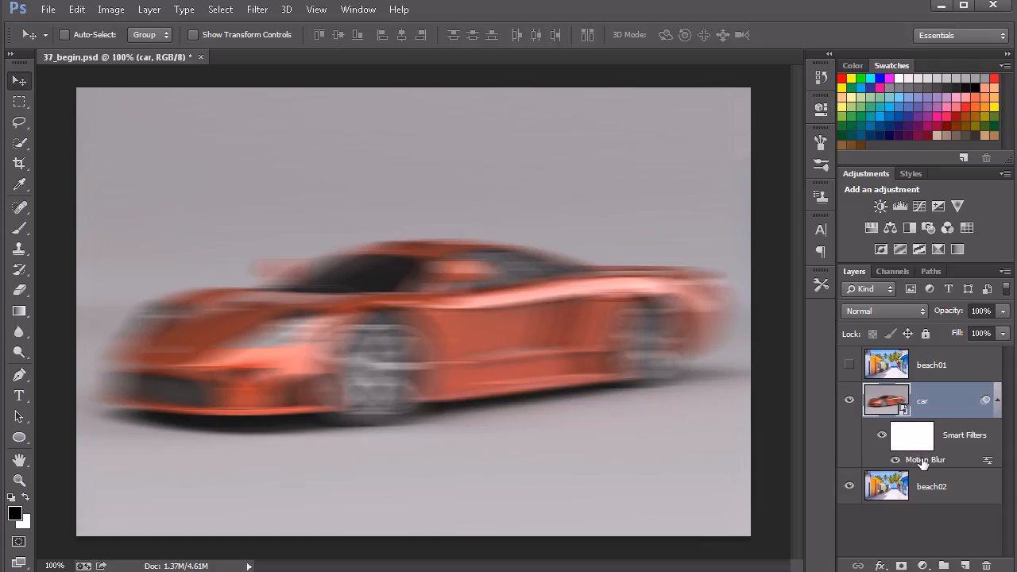
Edit the car's Motion Blur smart filter, setting its distance to 50 pixels
double_click(923, 460)
drag(585, 197, 649, 170)
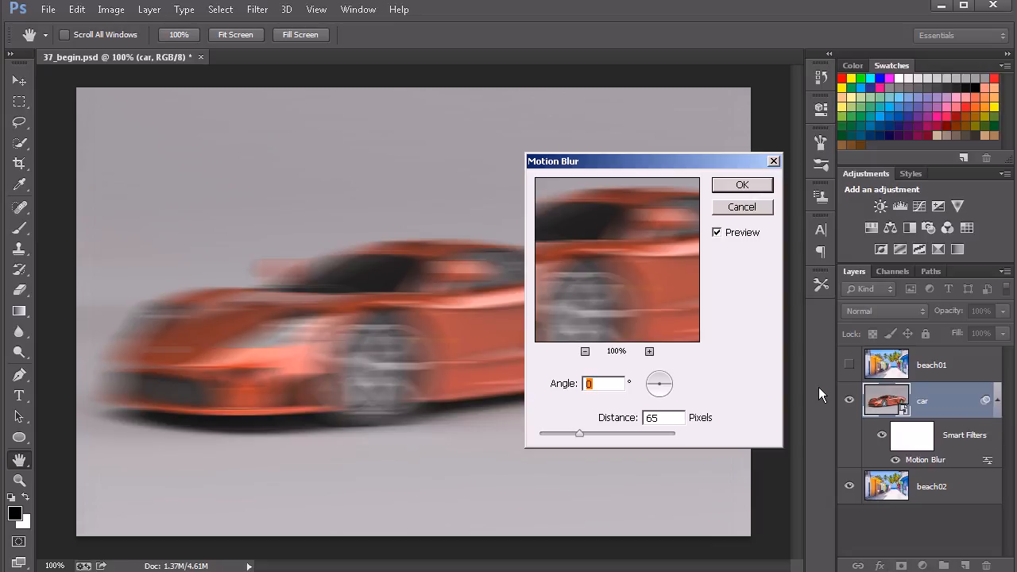
drag(579, 434, 576, 434)
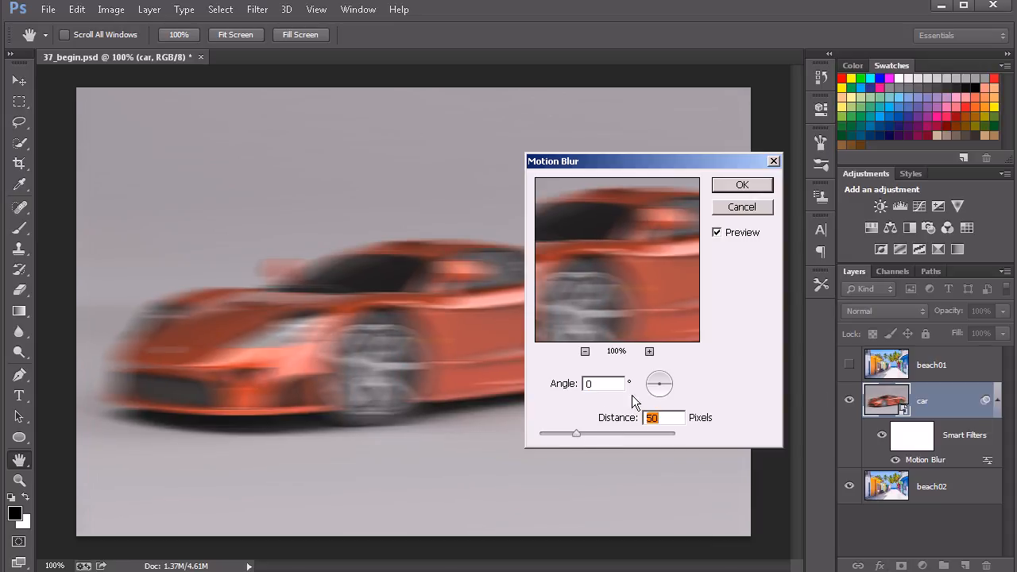
click(740, 187)
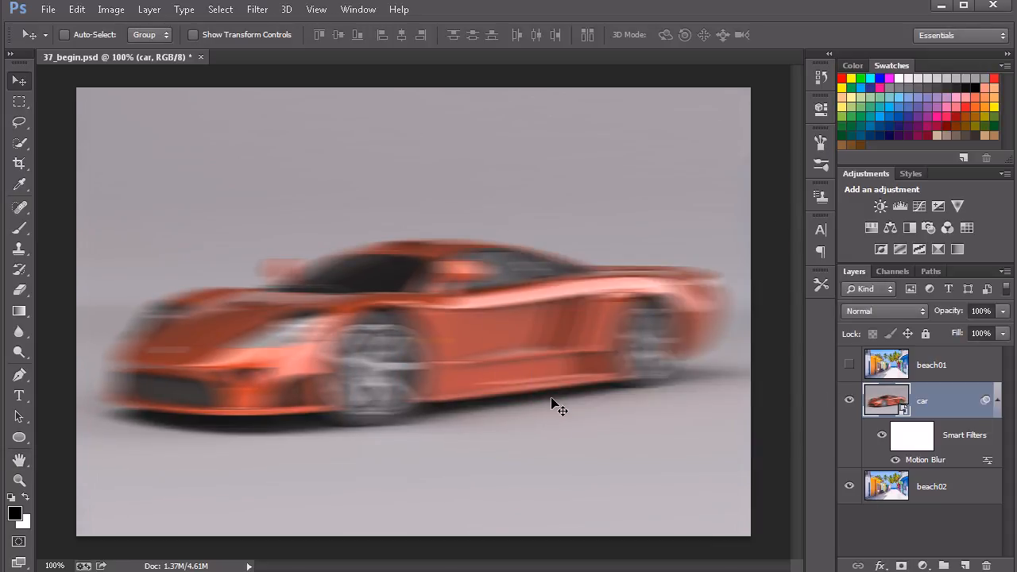
Paint black on the car's Smart Filters mask with a soft 384 px brush at 74% opacity, clearing the blur from the car's front half
click(908, 435)
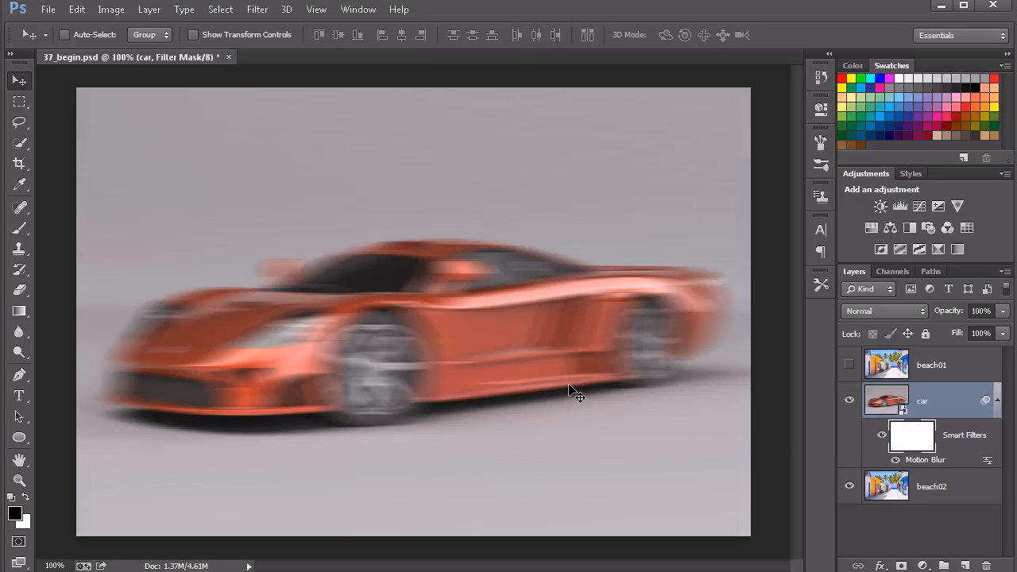
key(b)
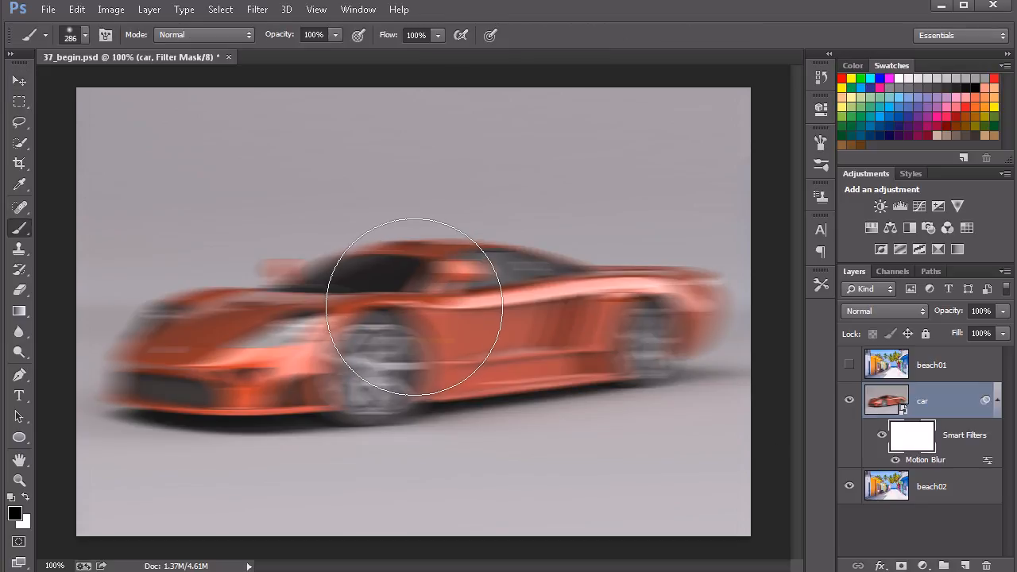
click(84, 36)
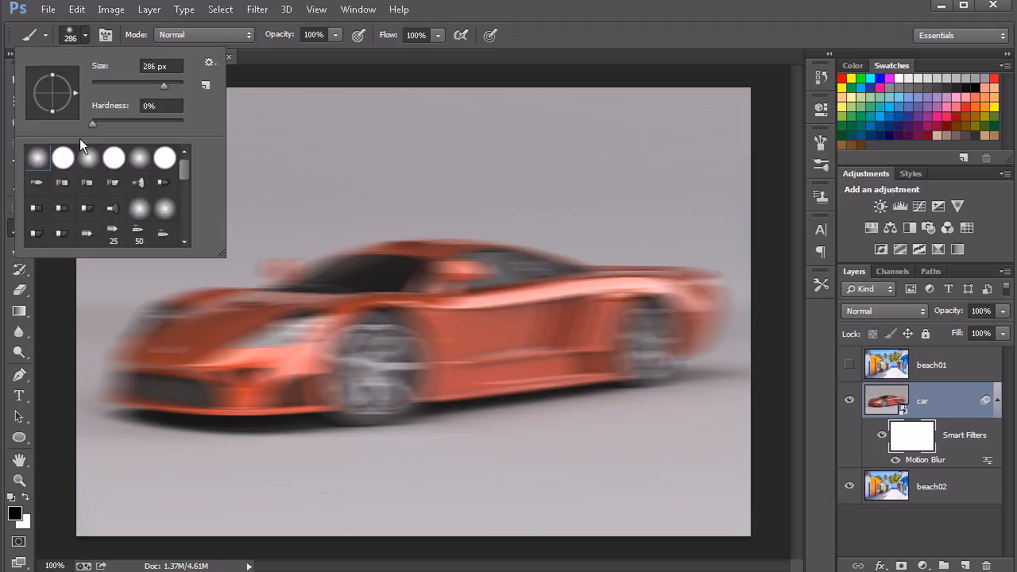
click(533, 42)
mouse_move(268, 302)
mouse_down()
mouse_move(149, 372)
mouse_move(173, 357)
mouse_move(189, 325)
mouse_move(160, 333)
mouse_move(126, 384)
mouse_move(165, 344)
mouse_move(199, 392)
mouse_move(255, 394)
mouse_move(267, 342)
mouse_move(313, 326)
mouse_move(297, 350)
mouse_move(248, 331)
mouse_move(351, 346)
mouse_move(422, 340)
mouse_move(397, 306)
mouse_up()
drag(282, 40, 273, 39)
drag(458, 331, 452, 347)
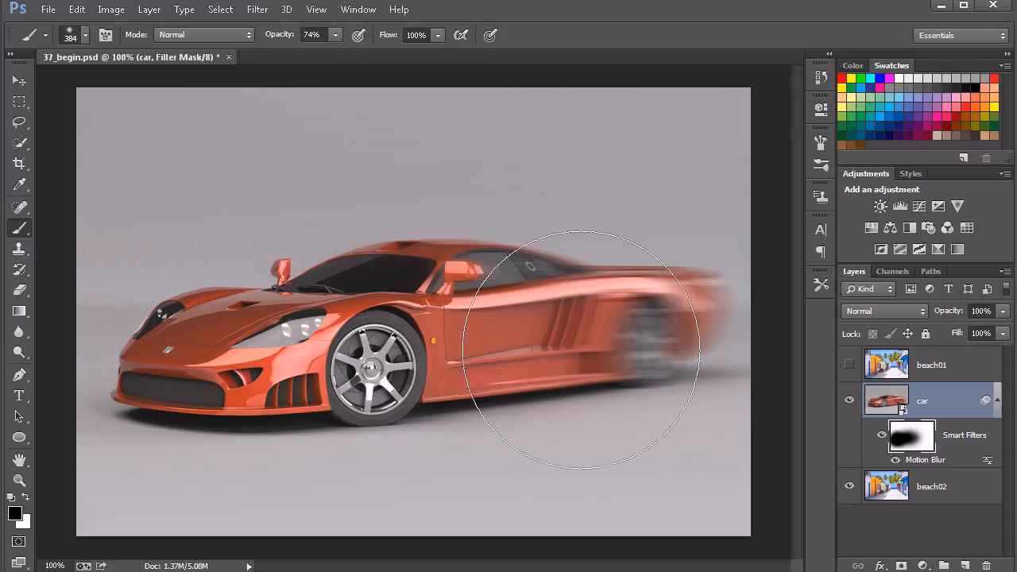
Paint white on the car's filter mask to restore some blur behind the door, then switch the brush color back to black
key(x)
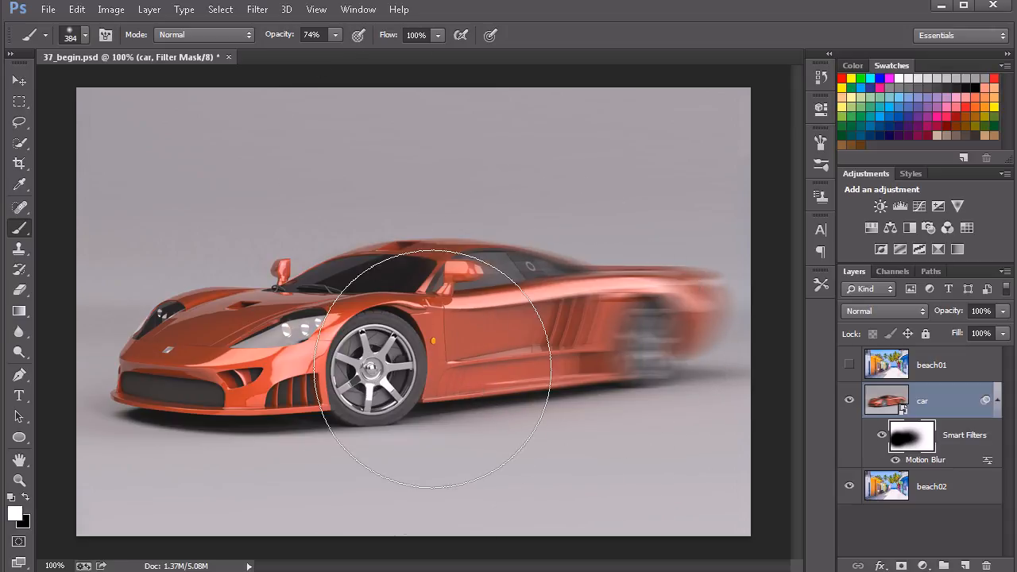
mouse_move(593, 308)
mouse_down()
mouse_move(576, 335)
mouse_move(598, 335)
mouse_move(577, 353)
mouse_move(568, 326)
mouse_up()
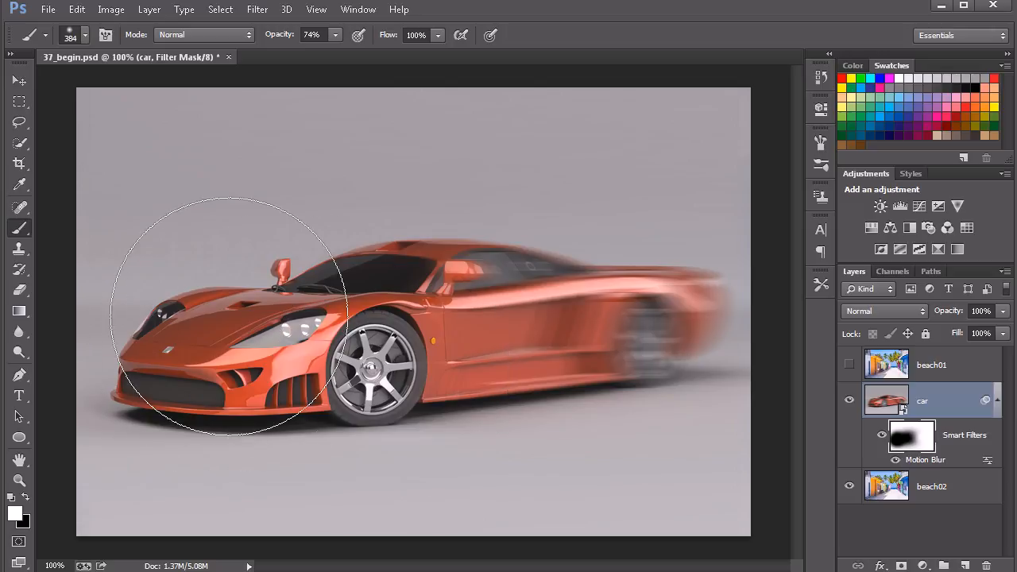
key(x)
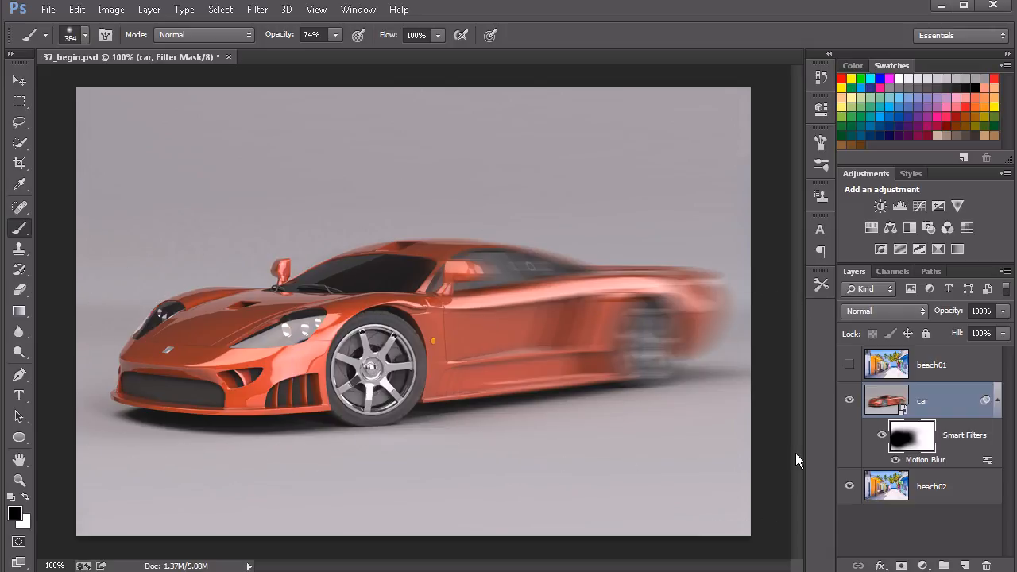
Hide the car layer and convert the beach02 layer to a Smart Object, reducing the brush size to 144 px
click(849, 401)
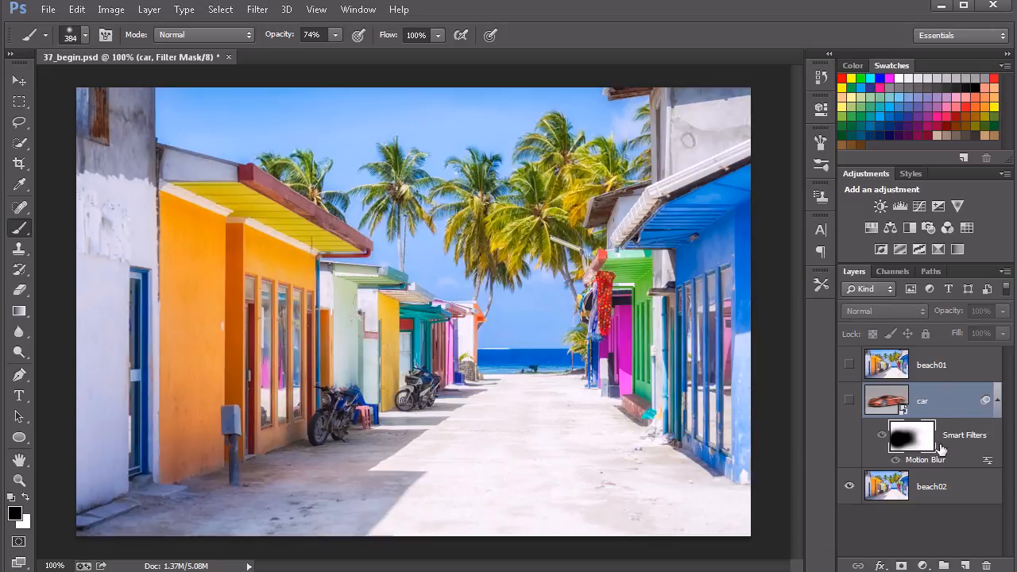
click(880, 500)
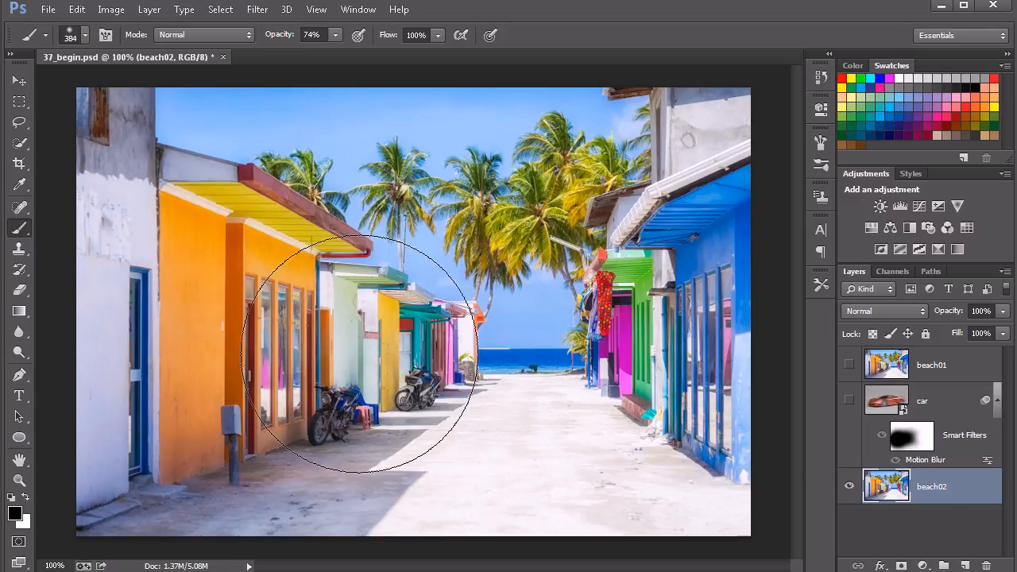
alt+drag(380, 332, 285, 332)
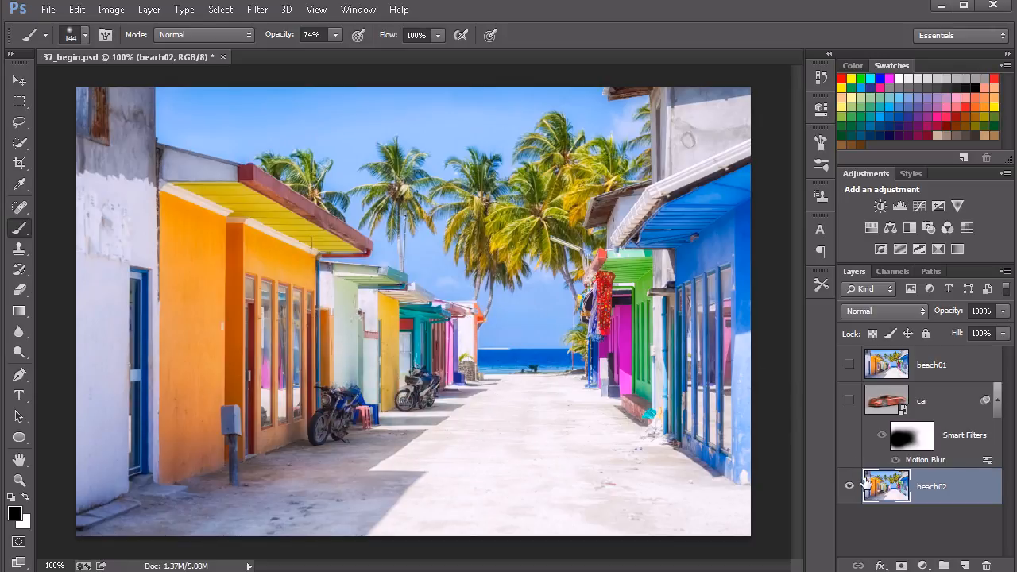
right_click(928, 482)
click(875, 343)
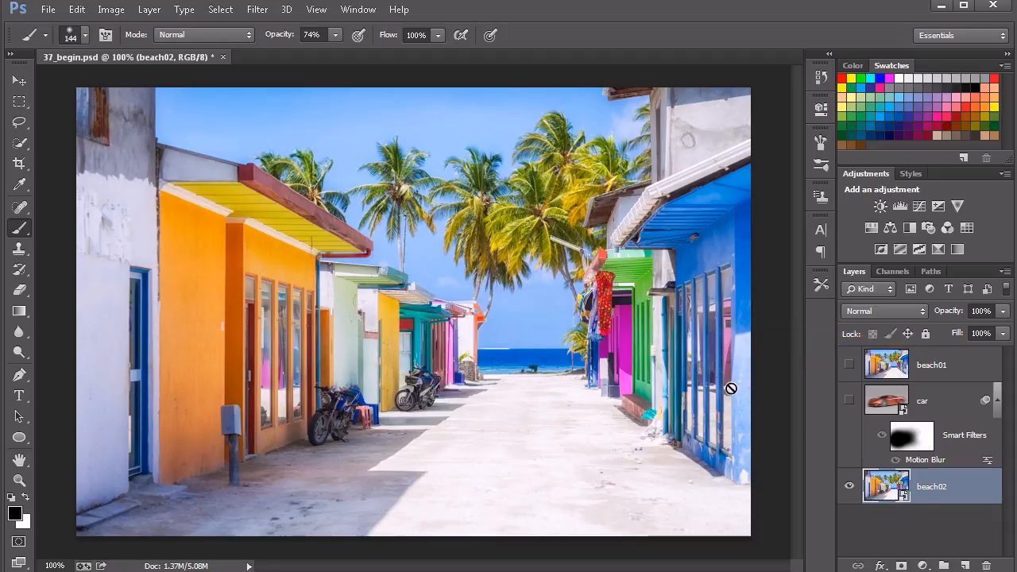
Apply a Gaussian Blur smart filter with a radius of 4.1 pixels to beach02
click(257, 9)
mouse_move(346, 171)
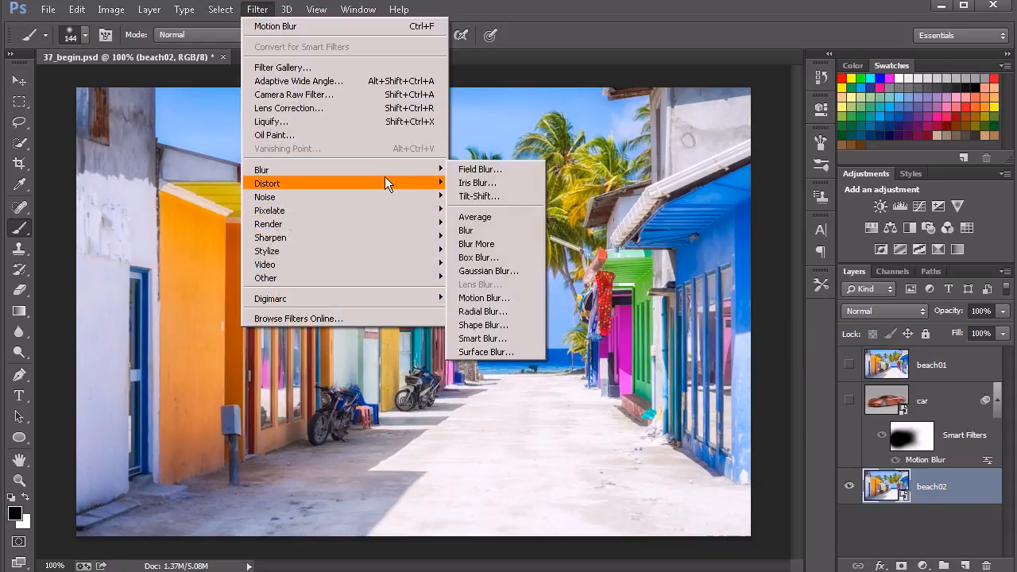
click(507, 269)
drag(578, 141, 701, 277)
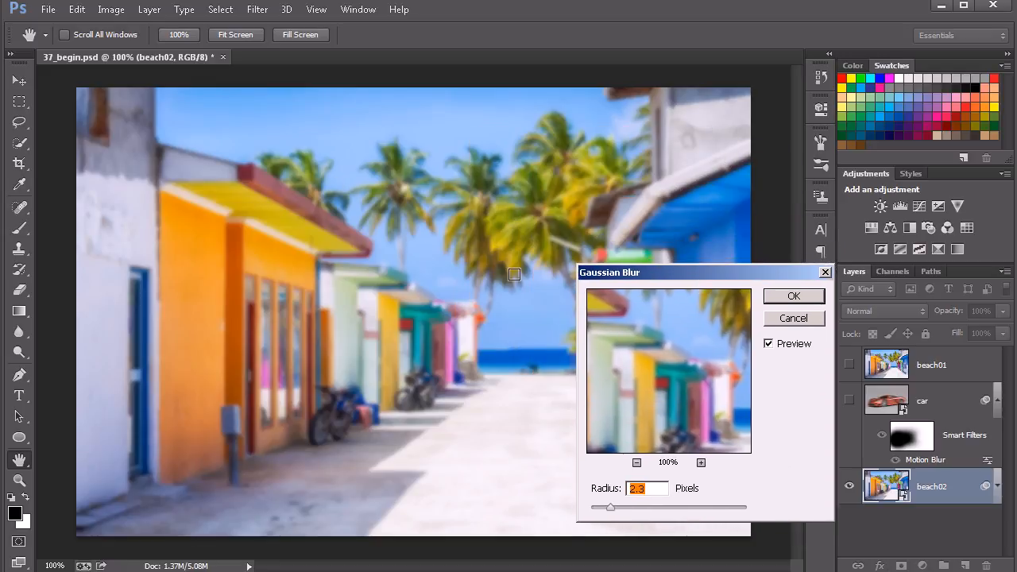
drag(614, 506, 615, 507)
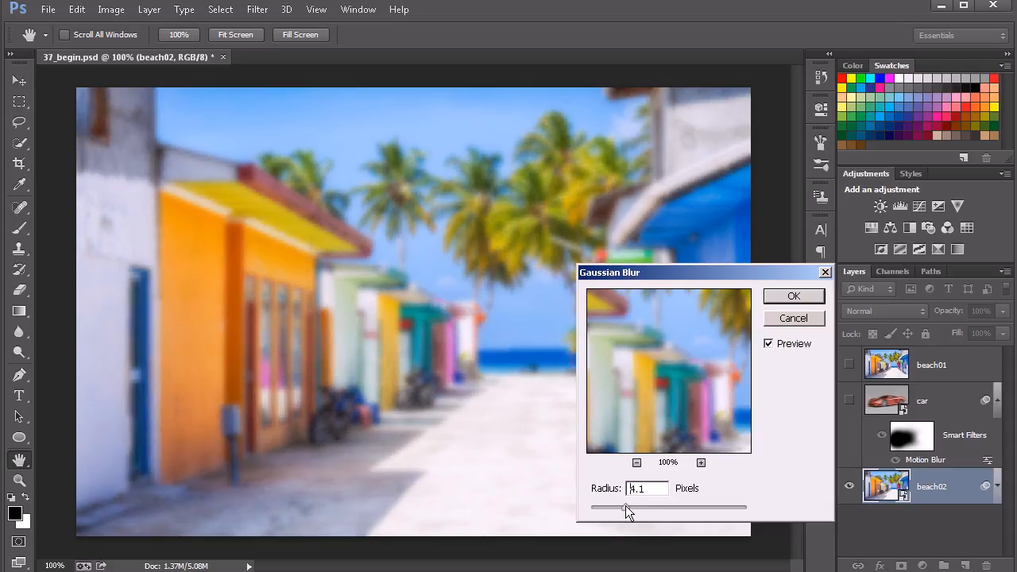
click(791, 296)
Collapse the car layer's smart filter list and select the Smart Filters mask of beach02
click(912, 522)
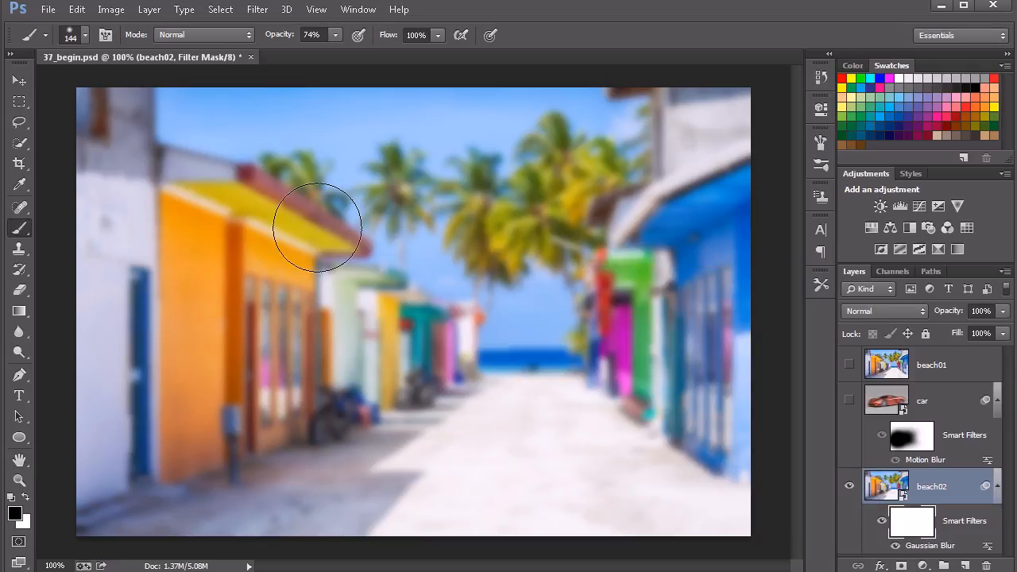
click(997, 402)
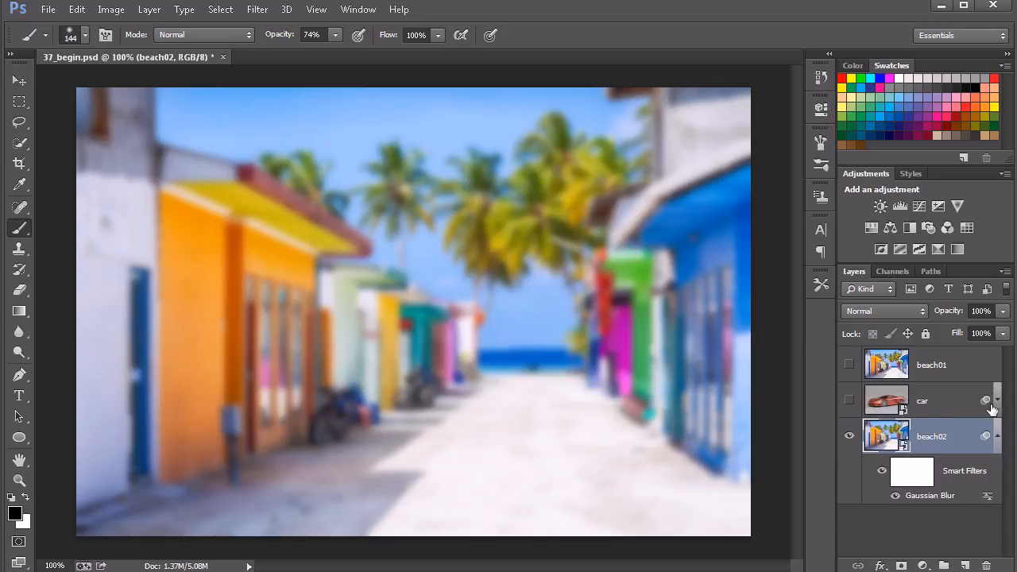
click(996, 439)
click(997, 440)
click(909, 472)
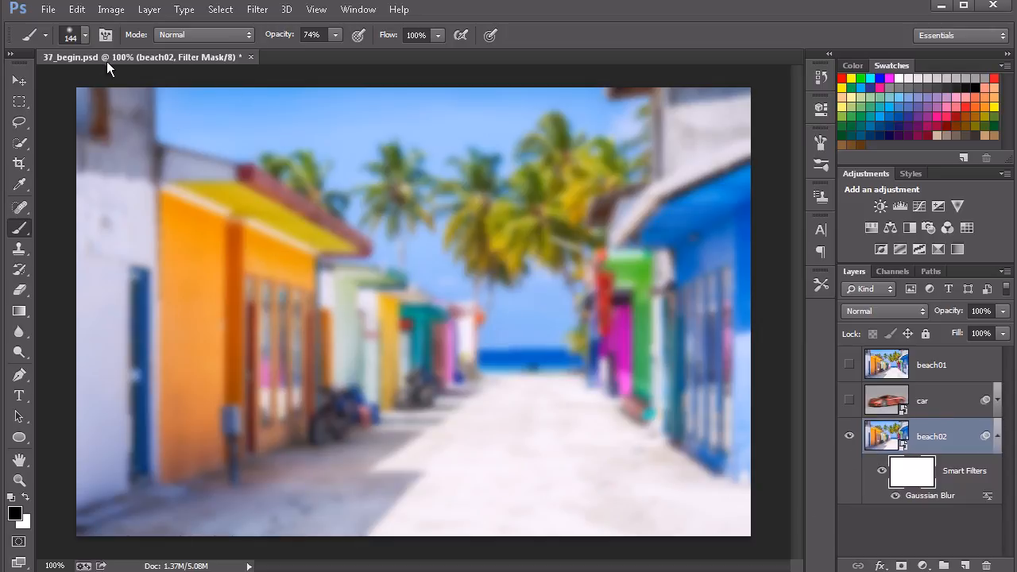
Paint black on beach02's filter mask with a hard 144 px brush at 99% opacity over the street and the nearest buildings on both sides
right_click(105, 86)
drag(276, 37, 334, 40)
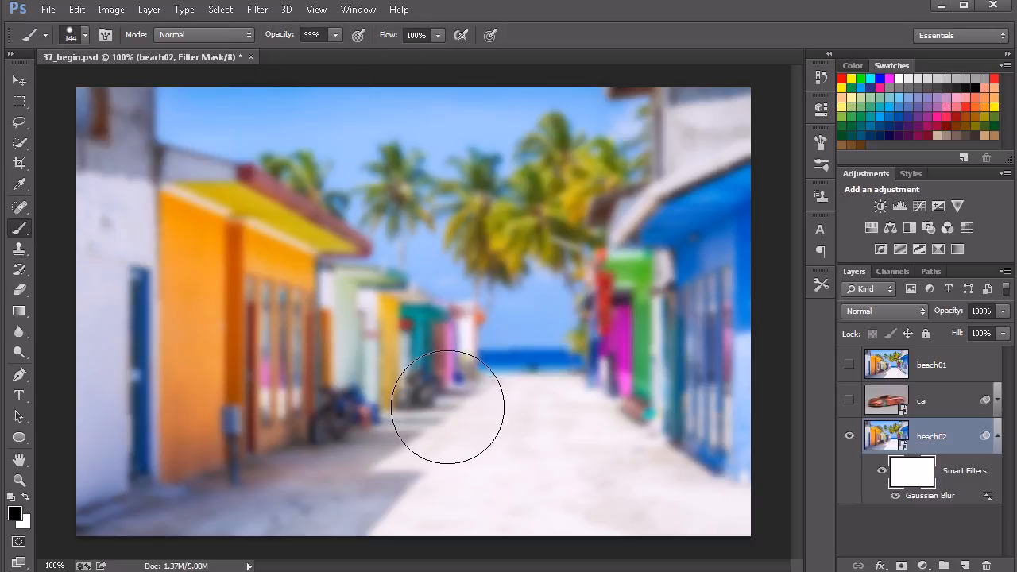
mouse_move(204, 374)
mouse_down()
mouse_move(159, 393)
mouse_move(203, 408)
mouse_move(137, 388)
mouse_move(110, 290)
mouse_move(152, 513)
mouse_move(130, 497)
mouse_move(200, 417)
mouse_move(235, 507)
mouse_move(437, 466)
mouse_move(526, 510)
mouse_move(601, 494)
mouse_move(694, 433)
mouse_move(706, 476)
mouse_move(737, 483)
mouse_move(726, 390)
mouse_move(738, 245)
mouse_move(732, 85)
mouse_move(711, 255)
mouse_move(449, 450)
mouse_move(293, 388)
mouse_move(169, 291)
mouse_move(97, 134)
mouse_move(119, 329)
mouse_up()
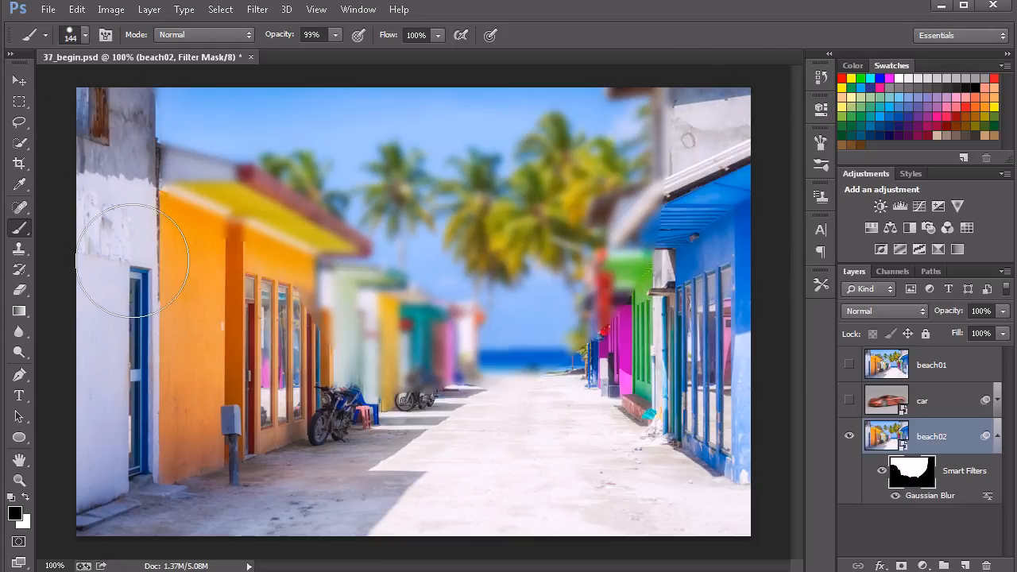
Mask the blur off the orange building's roof and the left row of shops, and reduce the brush size to 43 px
drag(279, 266, 252, 263)
mouse_move(240, 242)
mouse_down()
mouse_move(182, 197)
mouse_move(294, 231)
mouse_up()
mouse_move(164, 187)
mouse_down()
mouse_move(321, 250)
mouse_move(304, 285)
mouse_move(379, 330)
mouse_move(300, 299)
mouse_move(357, 362)
mouse_move(346, 390)
mouse_move(410, 409)
mouse_move(397, 401)
mouse_move(441, 402)
mouse_move(421, 354)
mouse_move(378, 365)
mouse_move(397, 353)
mouse_move(339, 302)
mouse_move(378, 300)
mouse_move(336, 298)
mouse_move(334, 310)
mouse_move(336, 248)
mouse_move(354, 283)
mouse_up()
key(alt)
alt+right_click(354, 283)
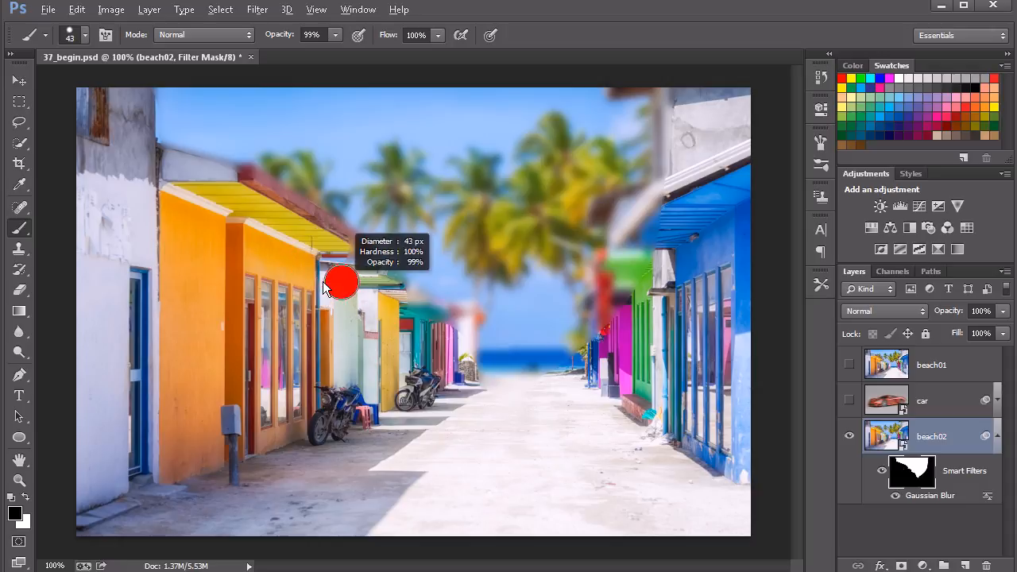